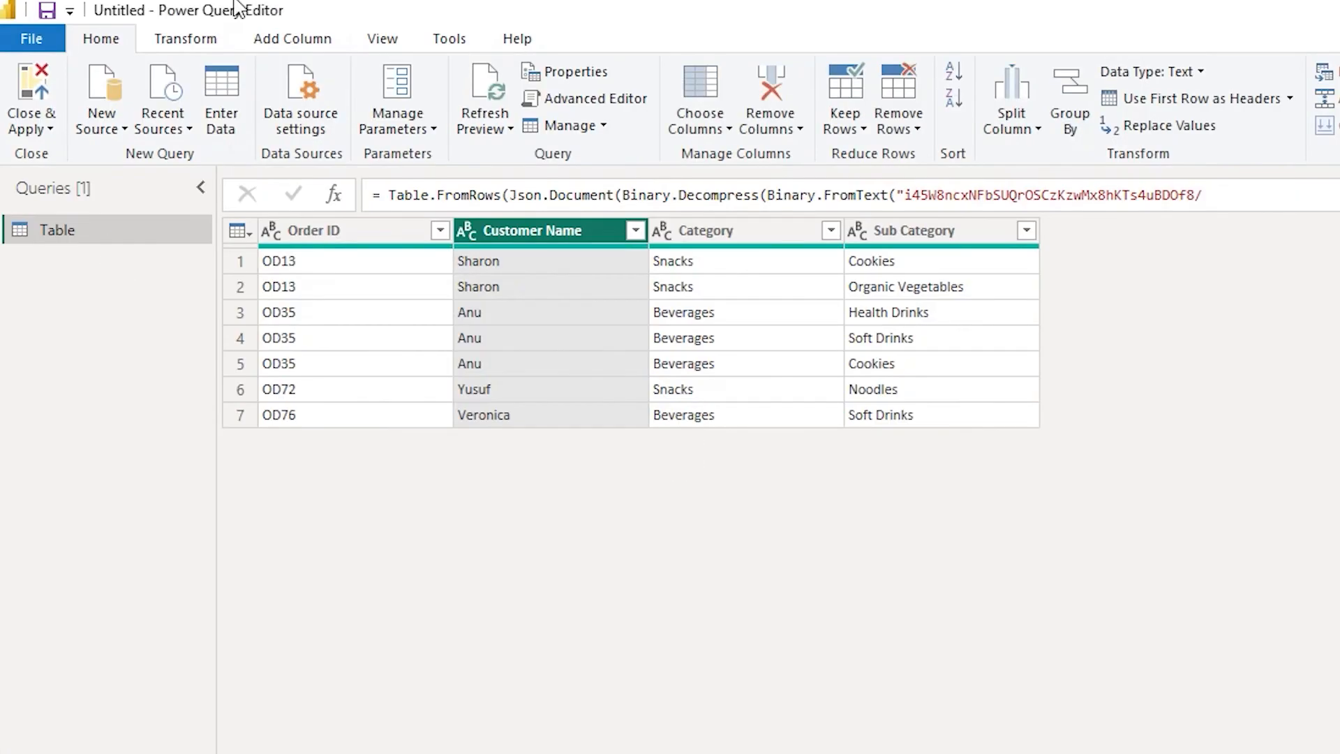
Group by Order ID into new column 'Merged Sub Category' using Max of Sub Category
click(1070, 121)
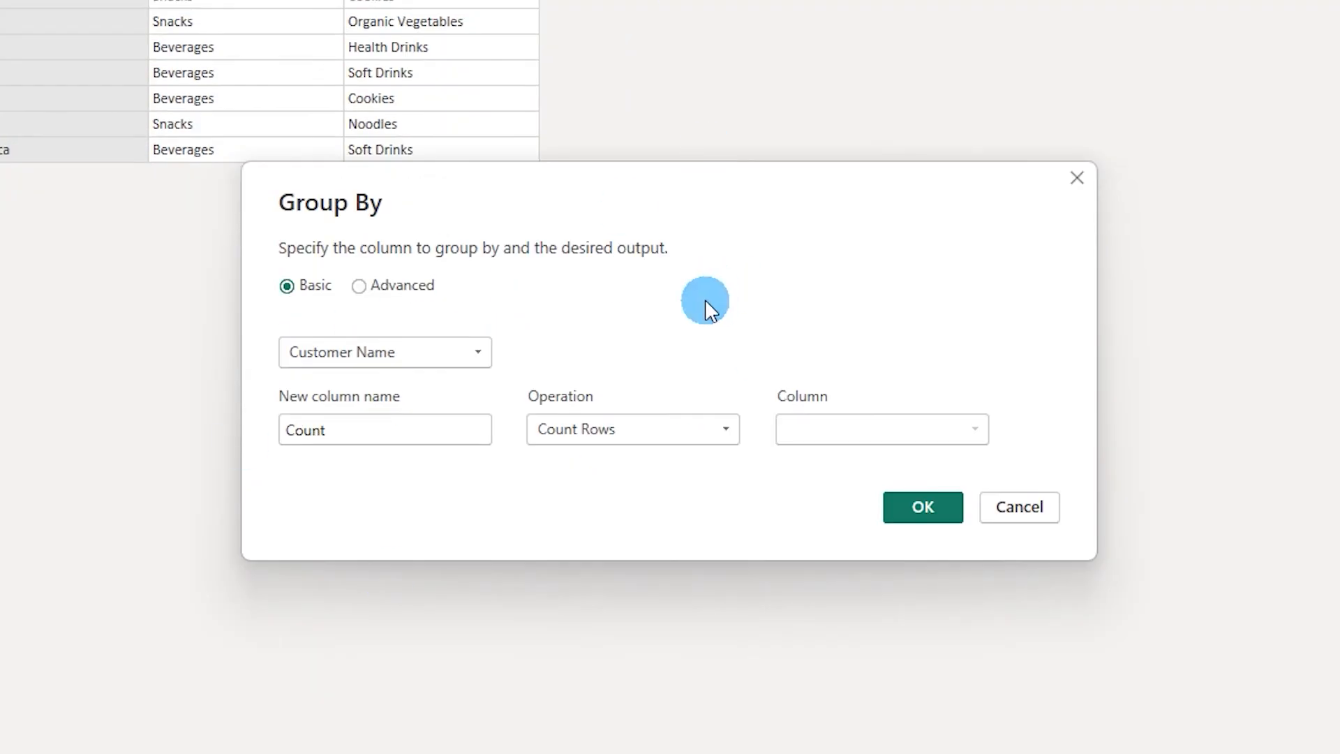
click(401, 353)
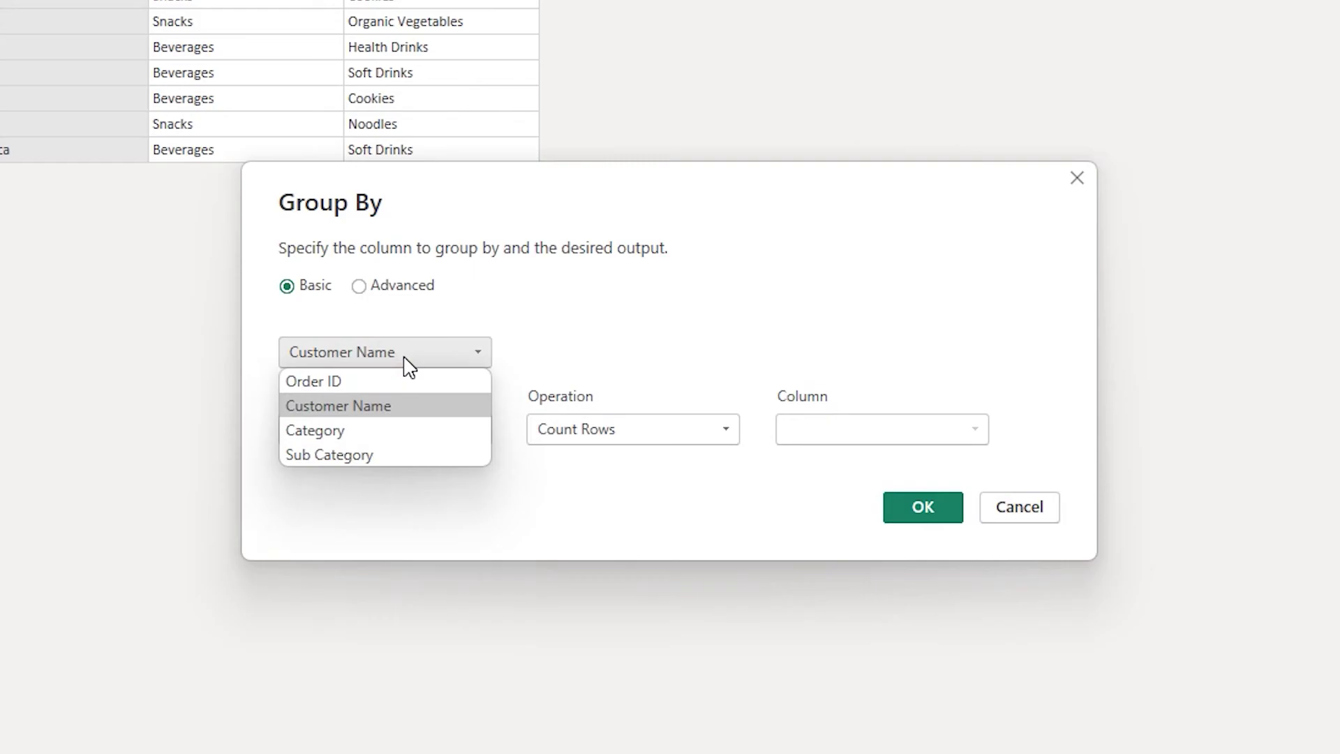
click(325, 379)
drag(404, 429, 247, 434)
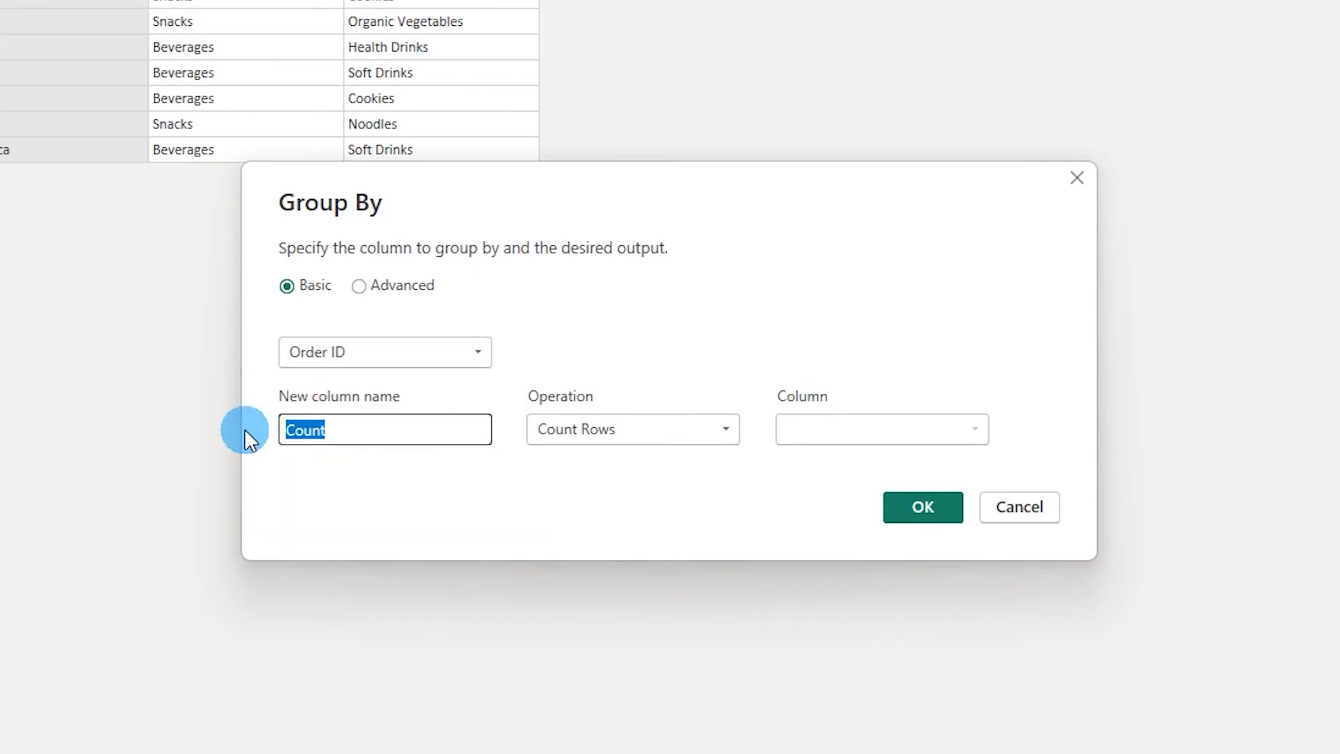
text(Merged Sub )
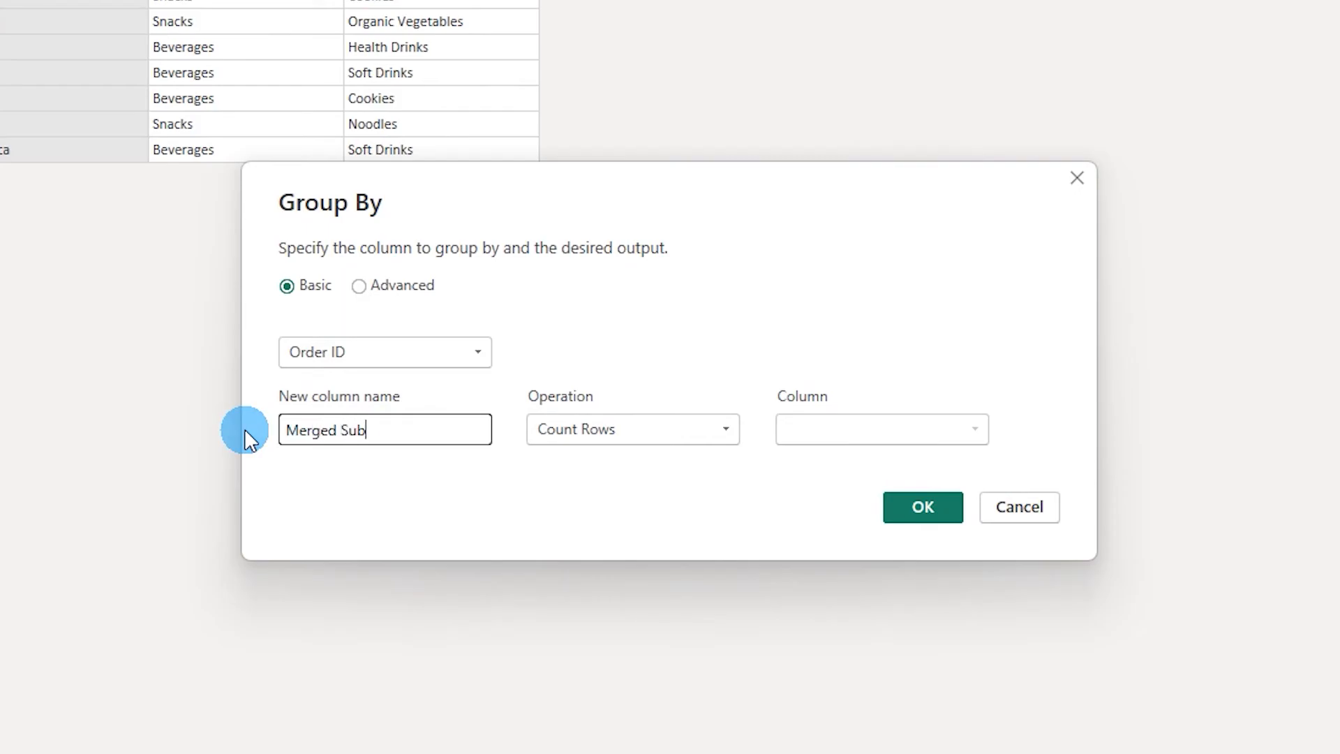
text(Category)
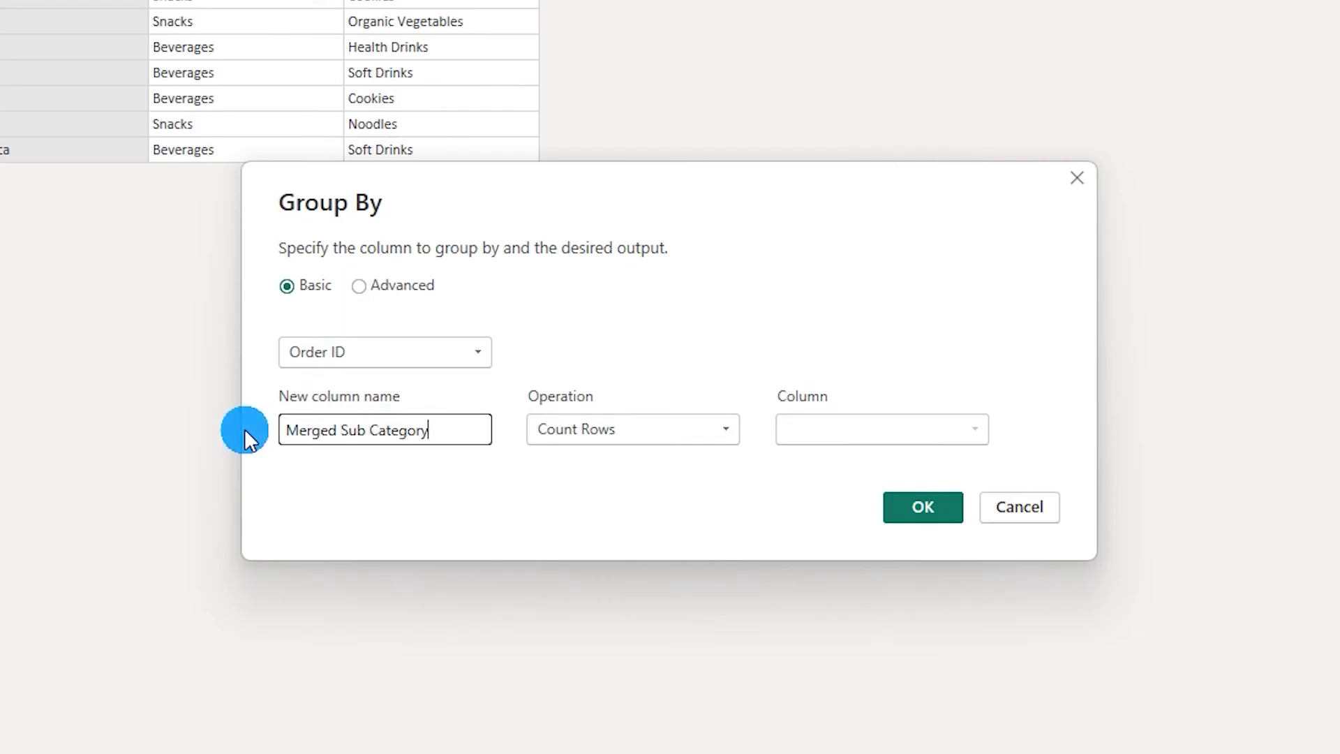
click(634, 431)
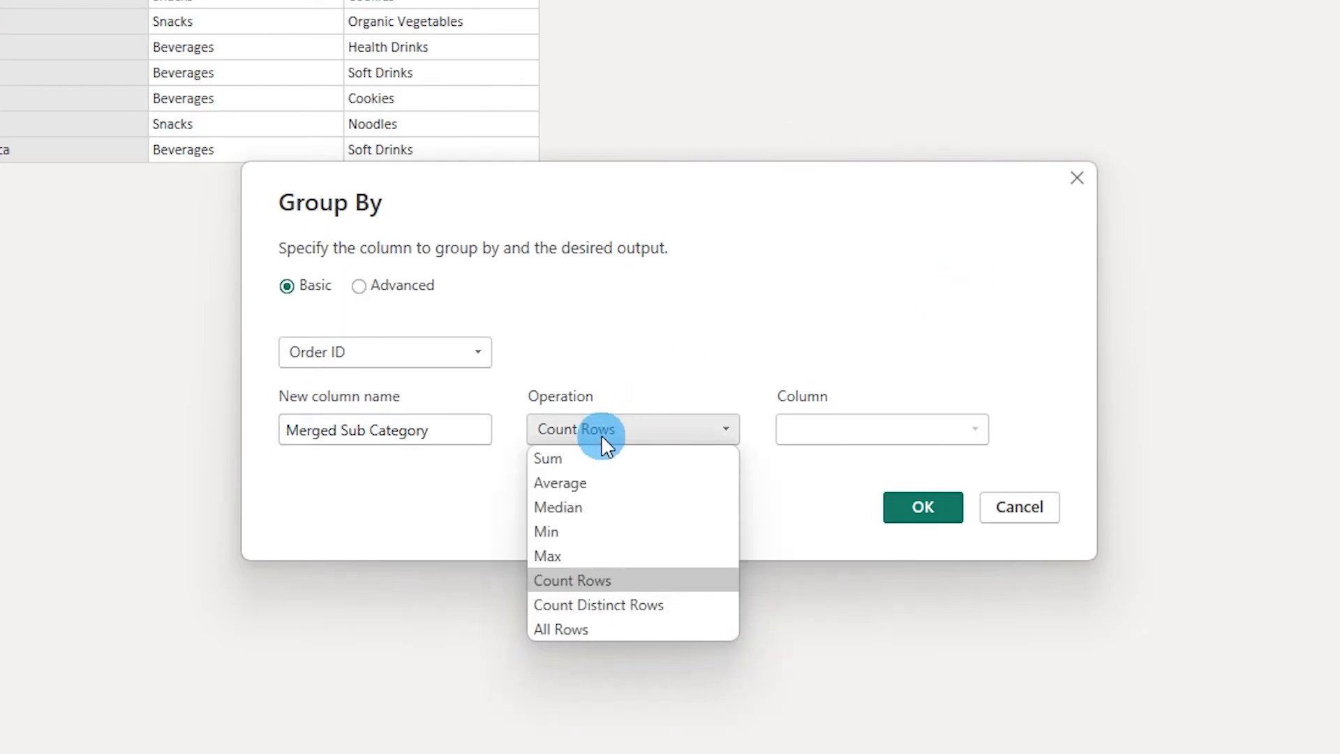
click(576, 554)
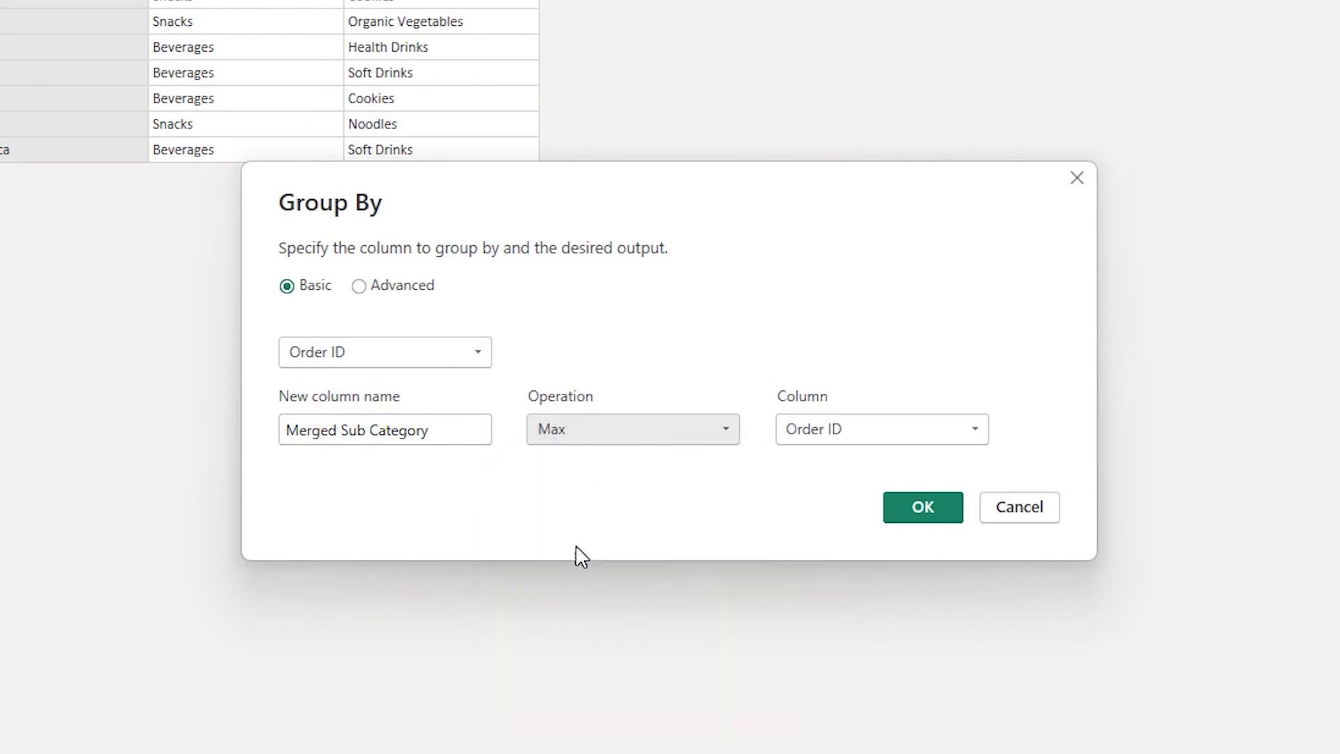
click(850, 429)
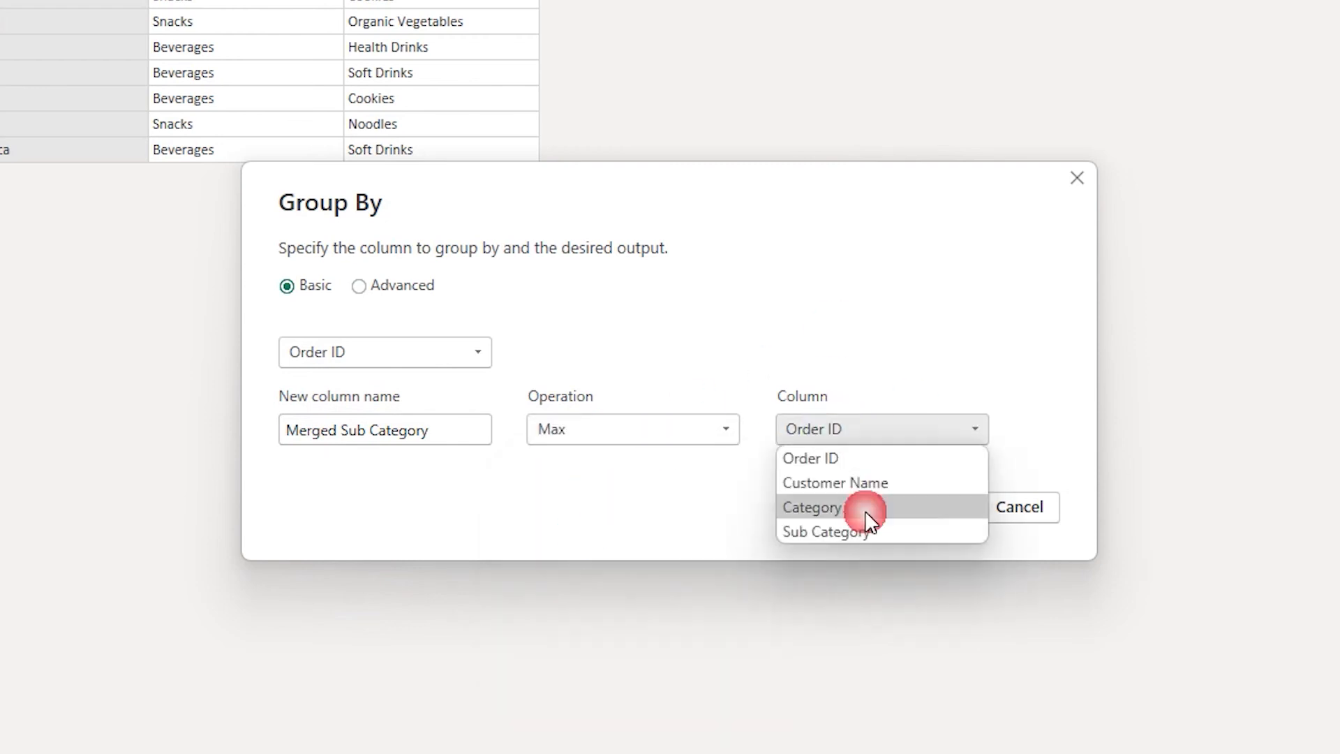
click(834, 530)
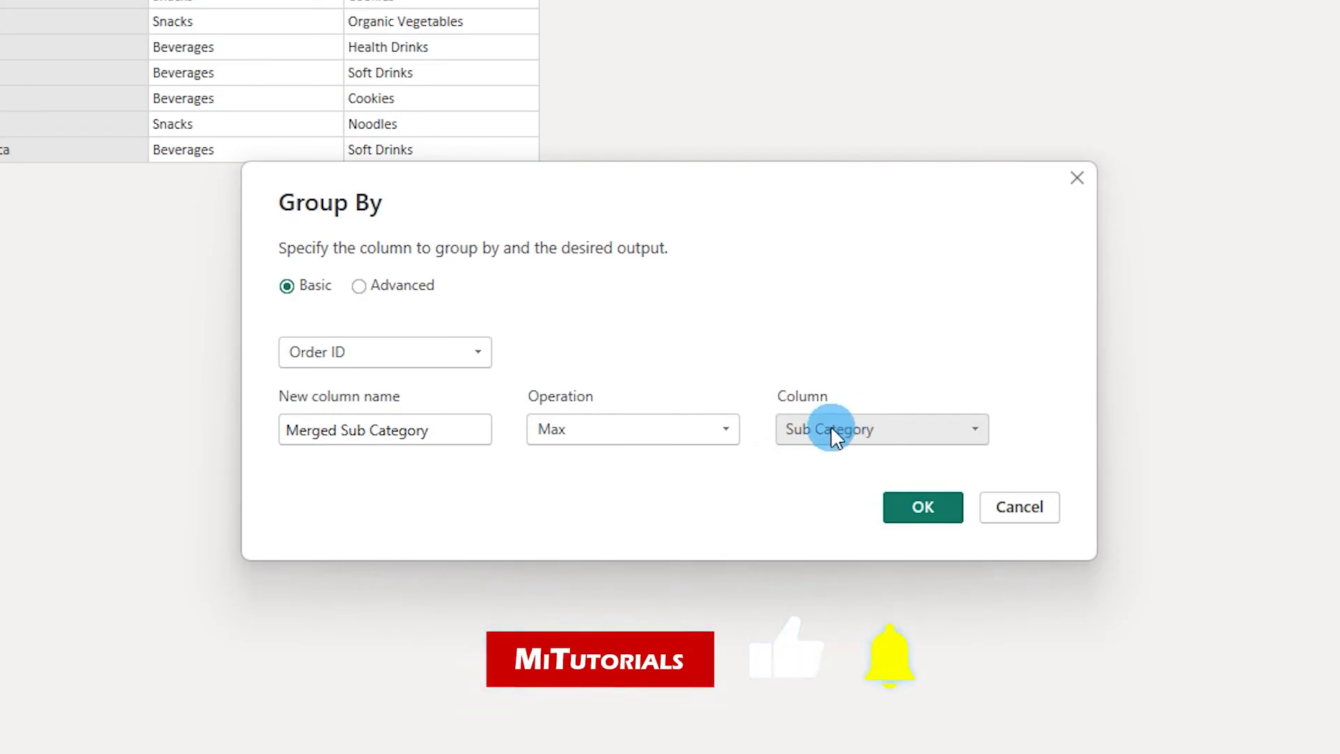
click(920, 512)
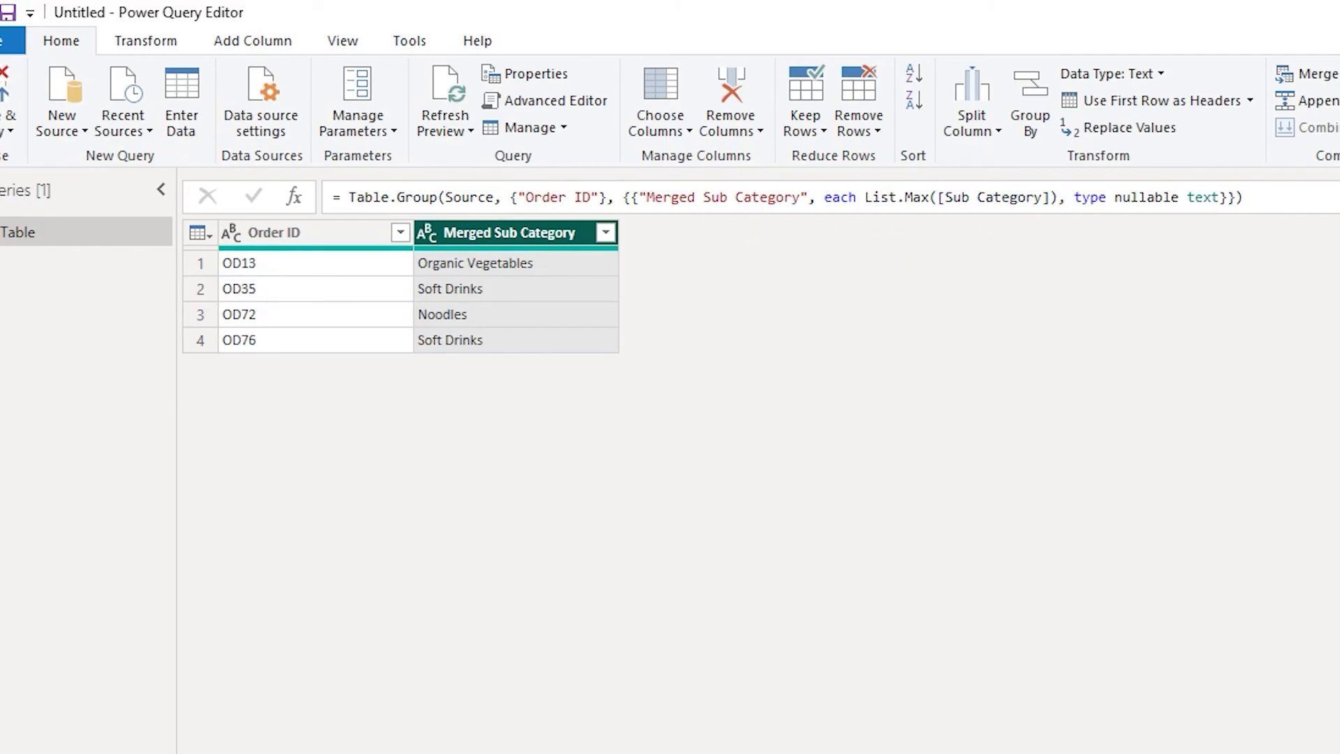
In Advanced Editor, swap List.Max for Text.Combine with "," separator on Sub Category
click(549, 101)
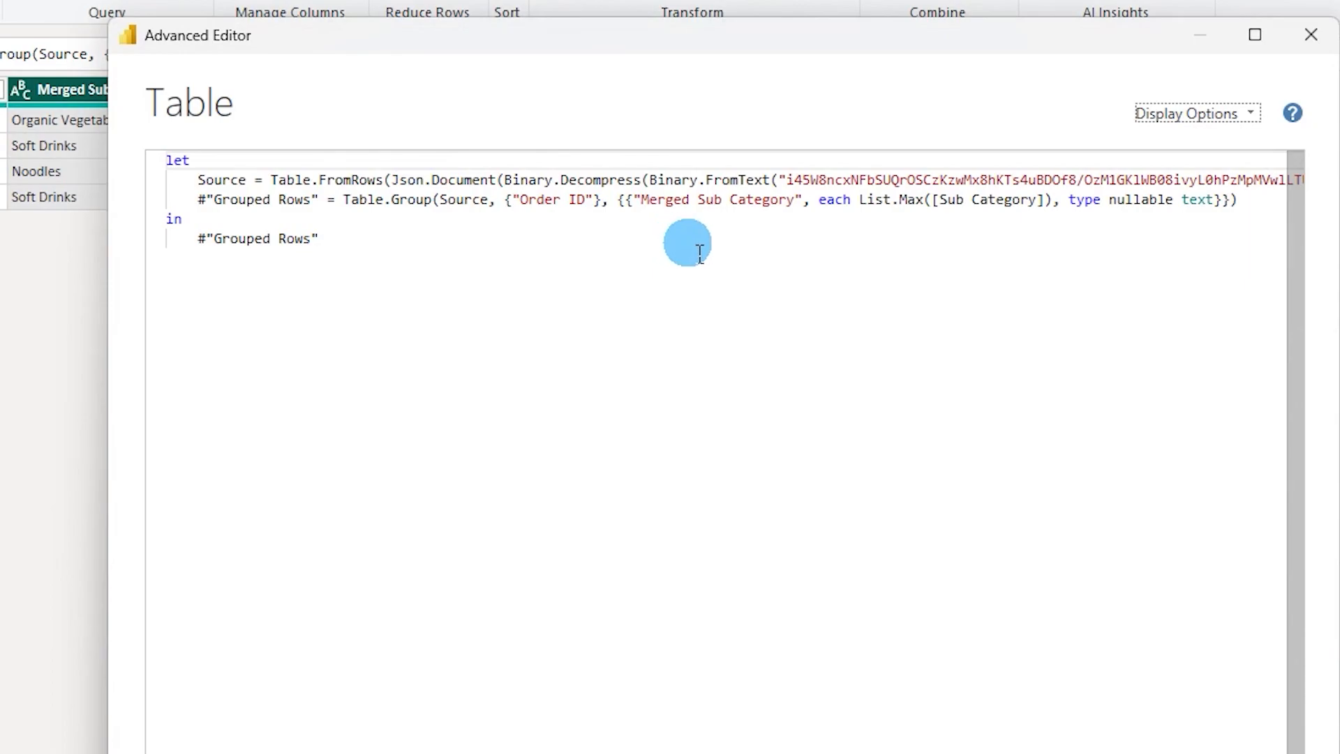
drag(861, 207, 932, 210)
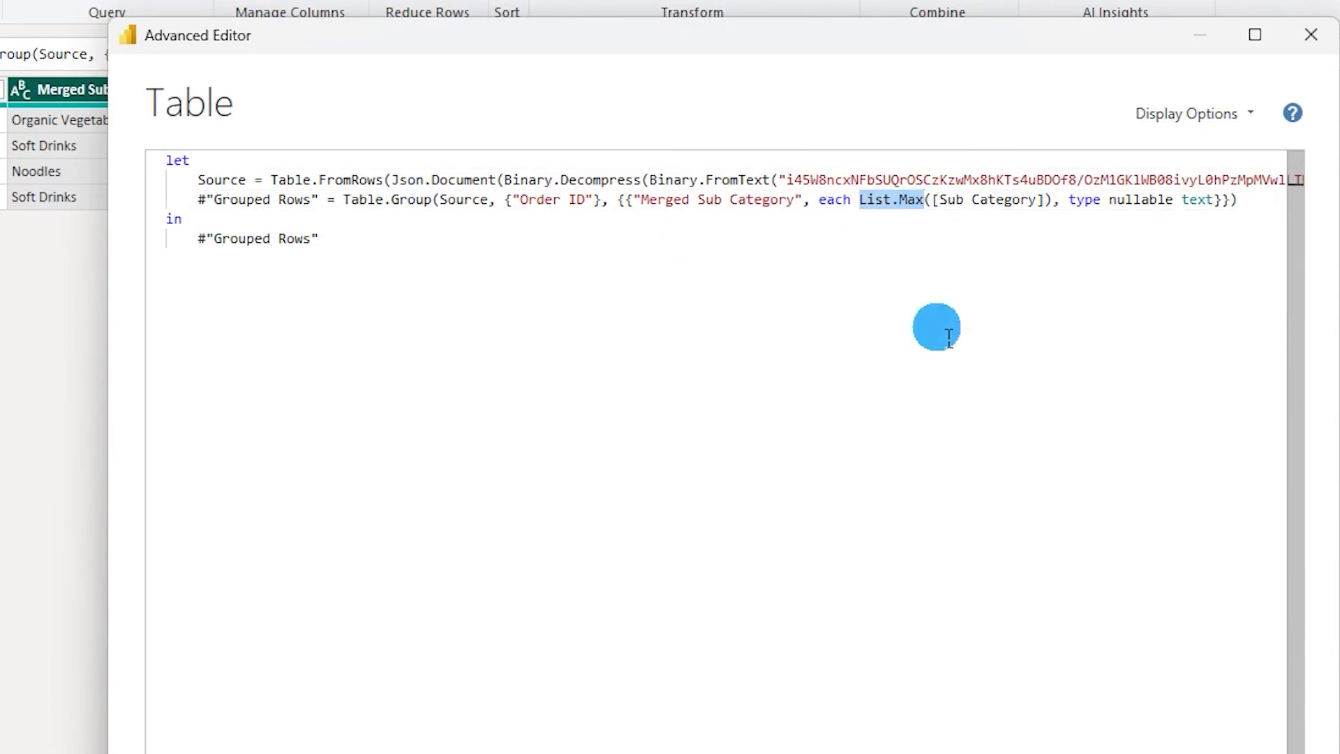
text(Text)
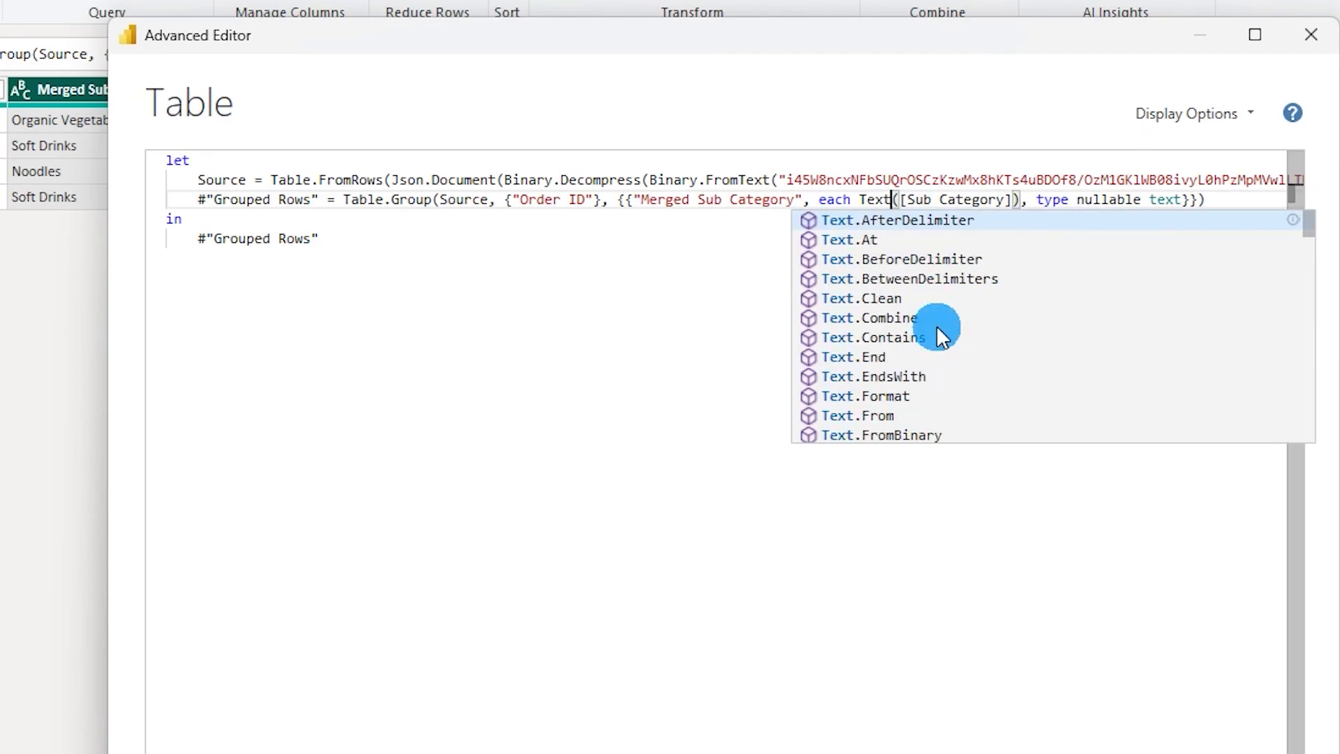
text(.com)
key(Tab)
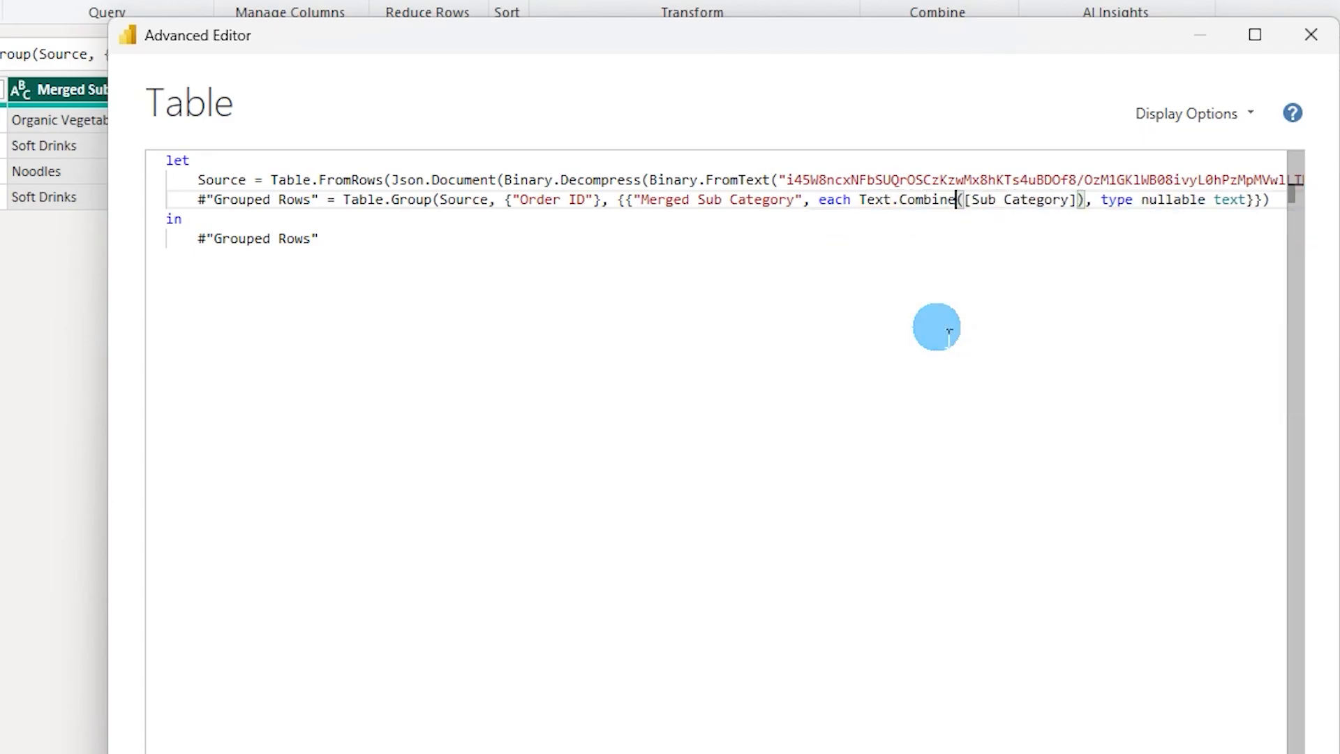
drag(971, 199, 1068, 199)
click(1001, 230)
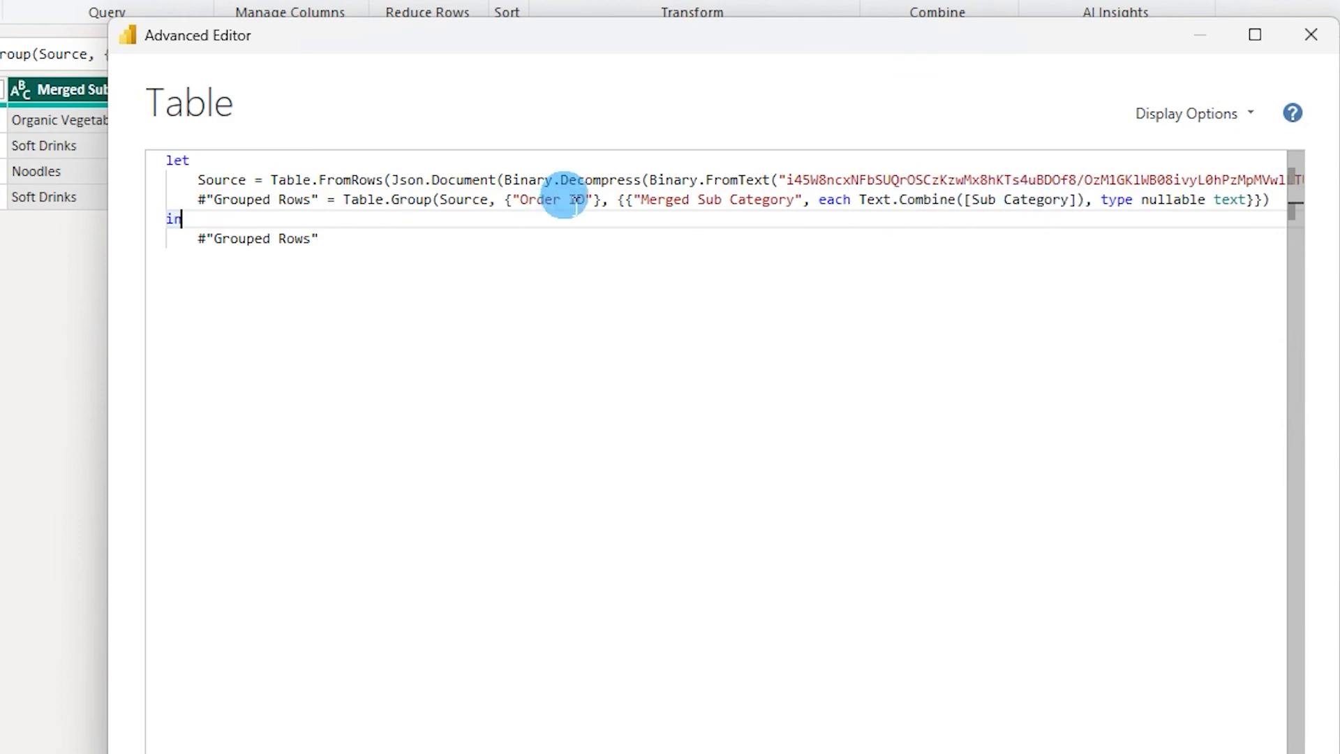
click(1075, 198)
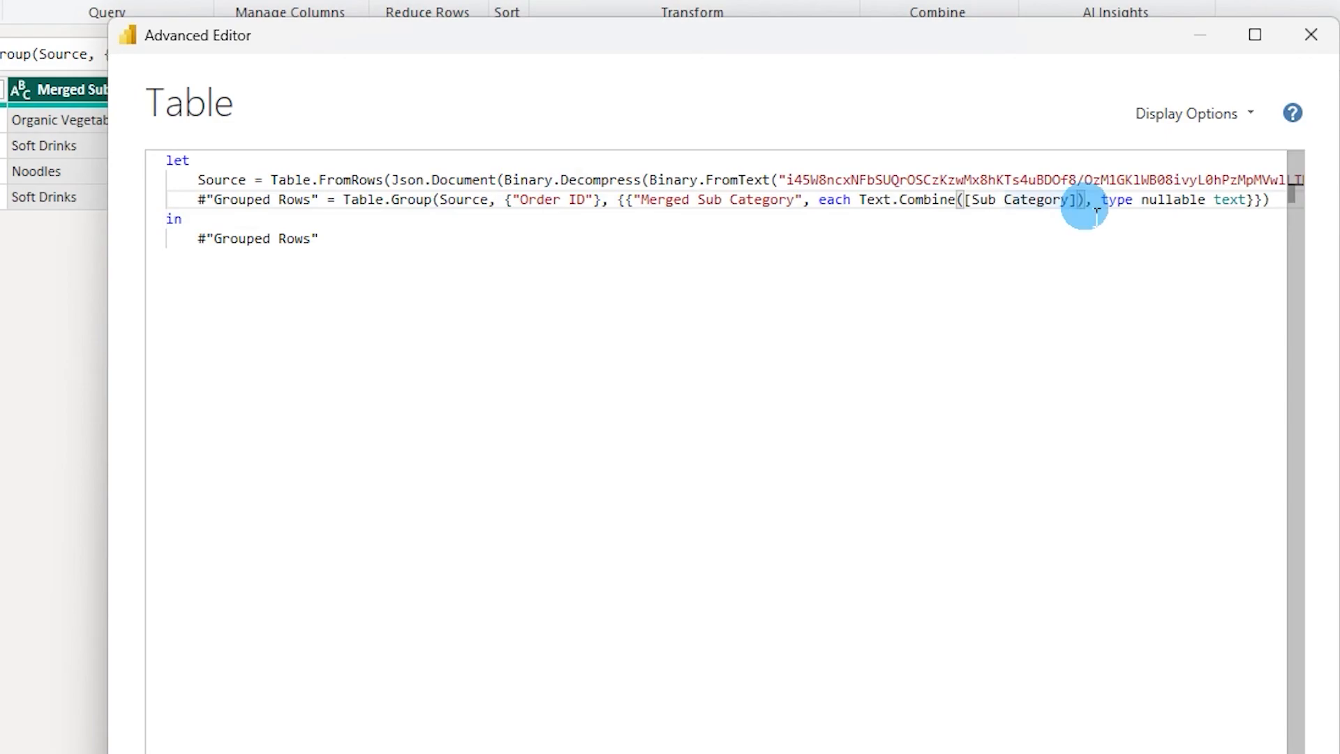
text(,)
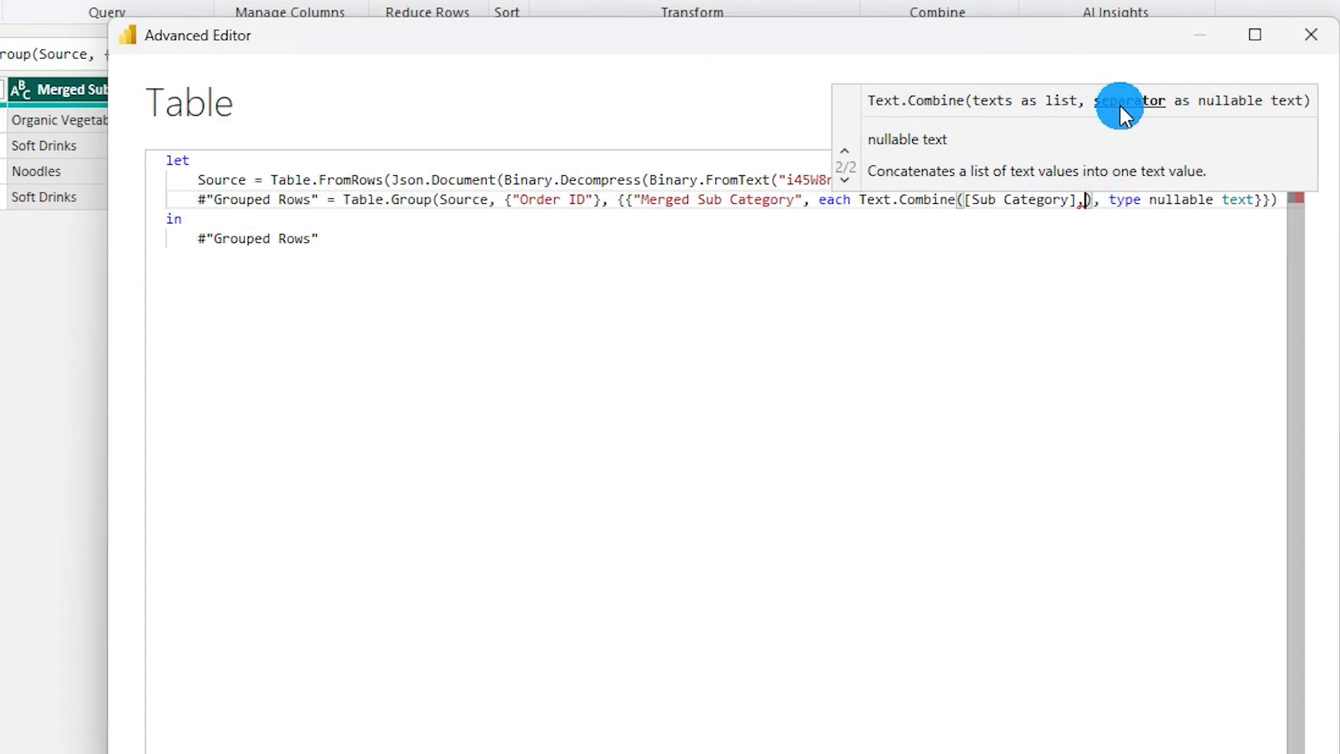
text(",)
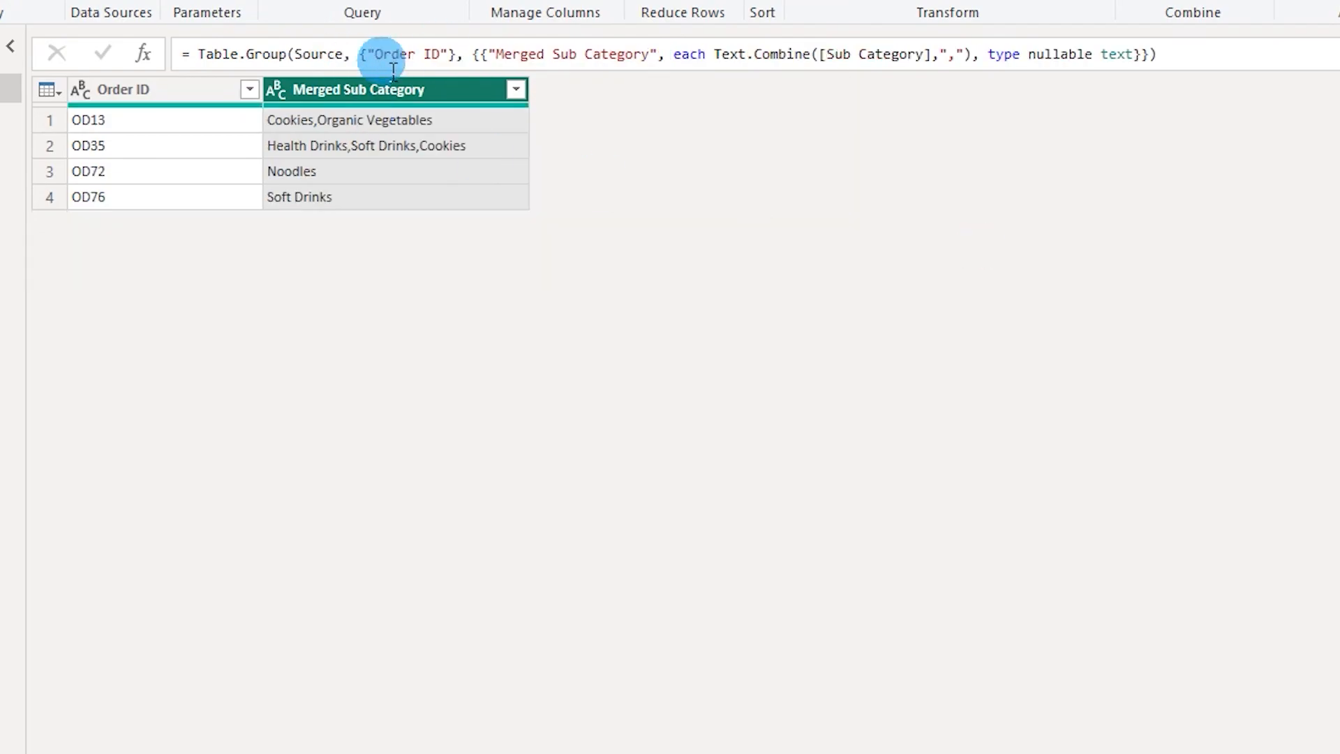
Add "Customer Name","Category" after "Order ID" in the Table.Group key list
drag(367, 55, 456, 58)
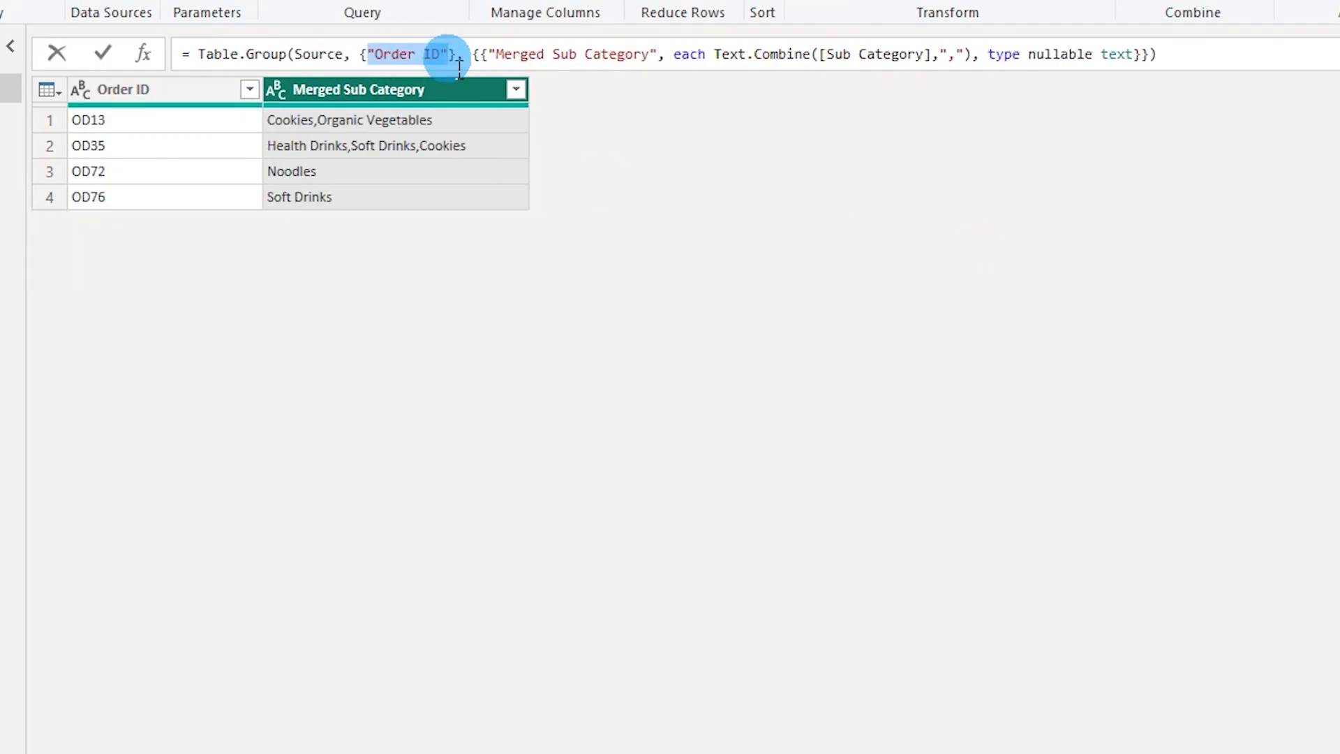
click(458, 61)
text(,)
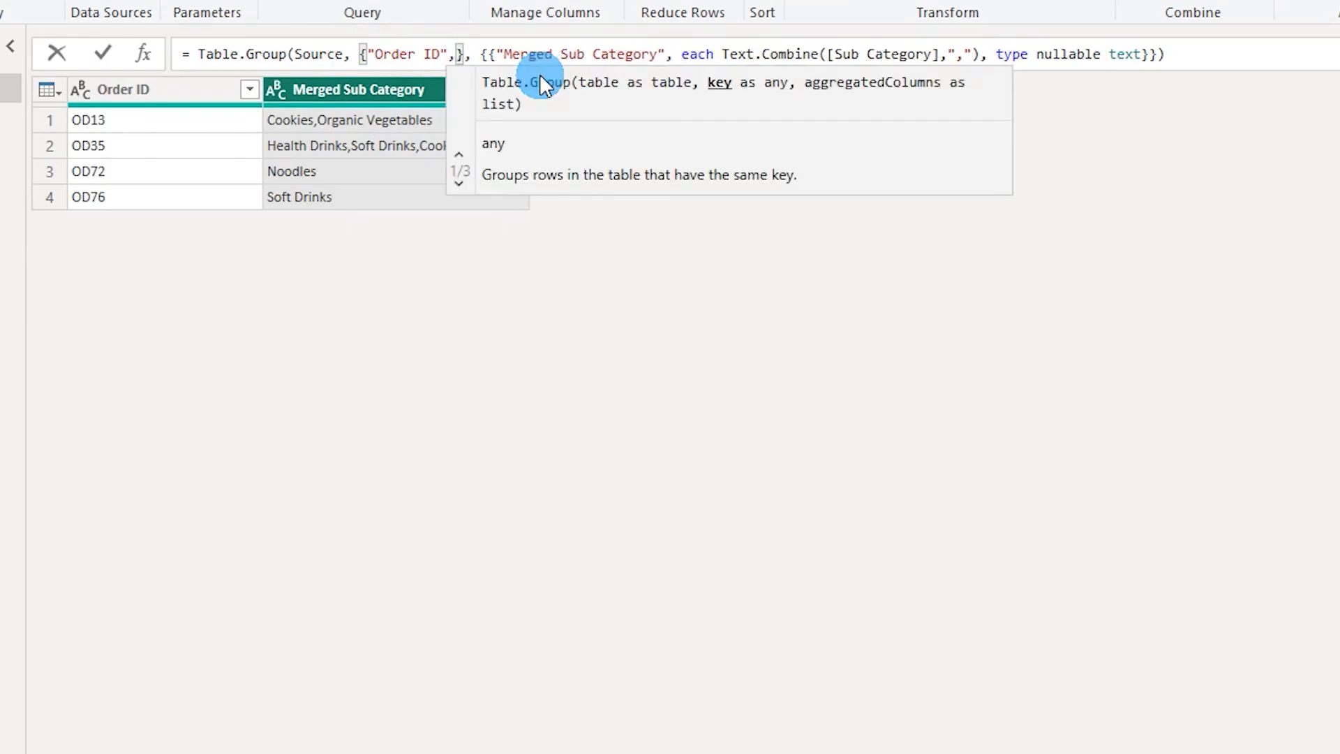
text(")
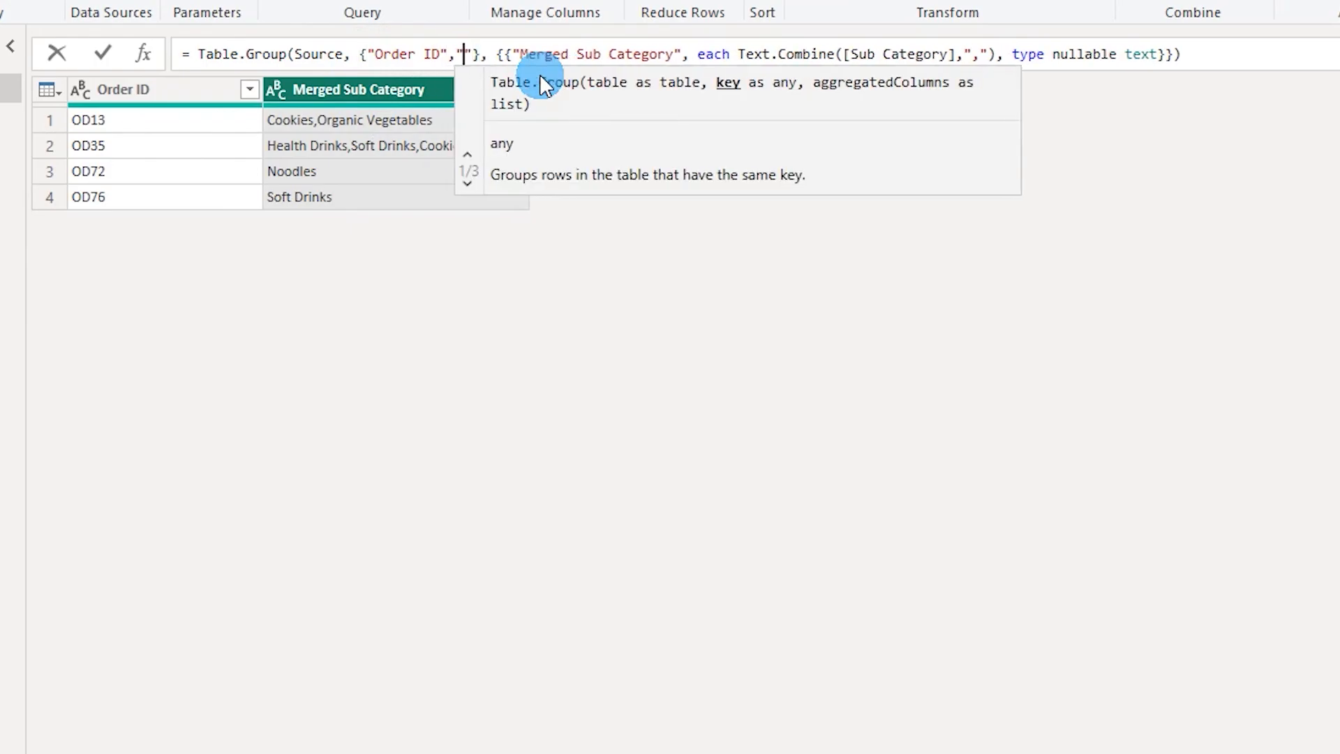
text(Custome)
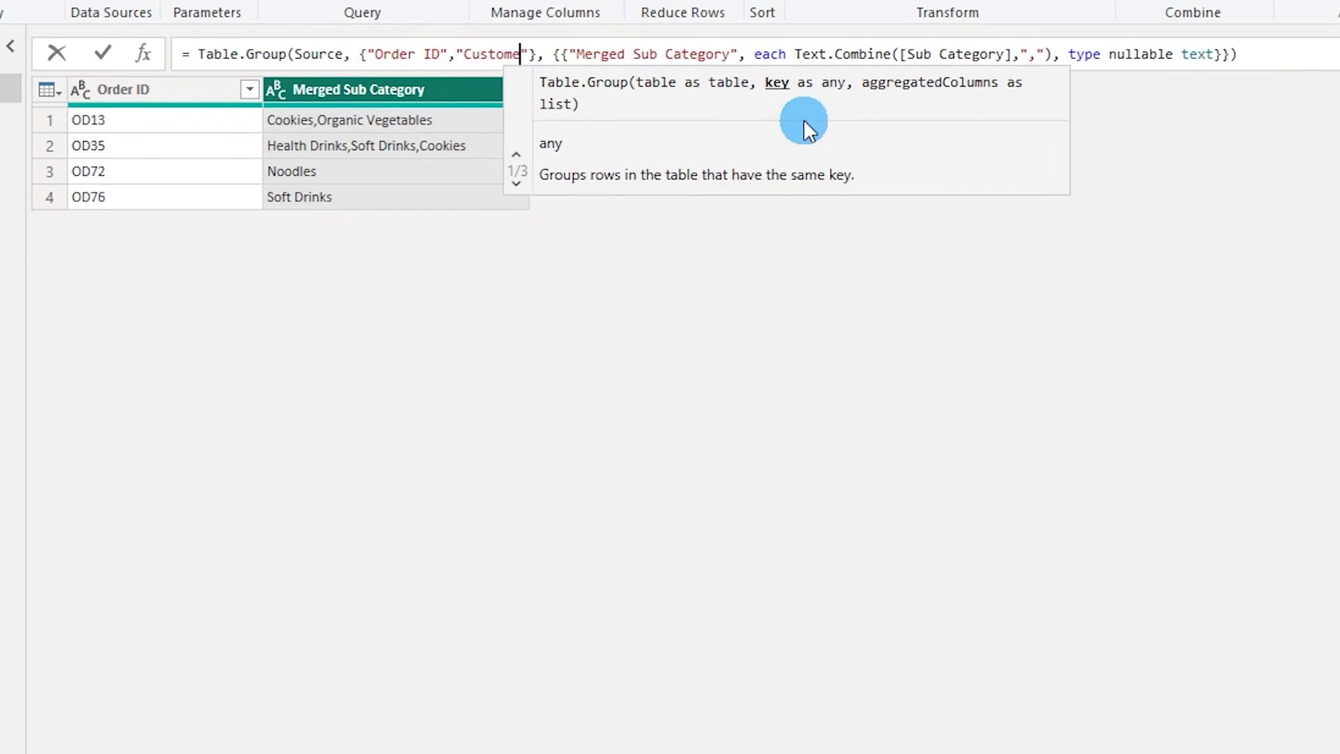
text(r Name")
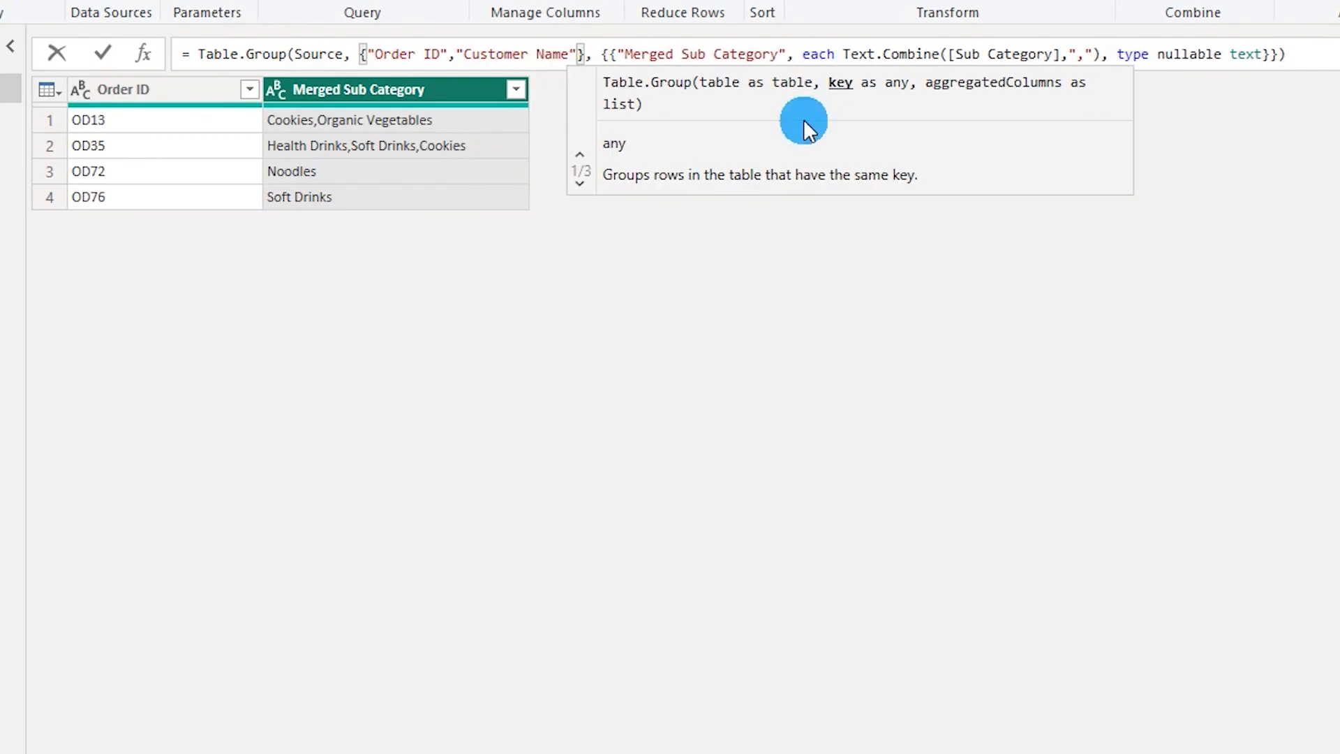
text(,")
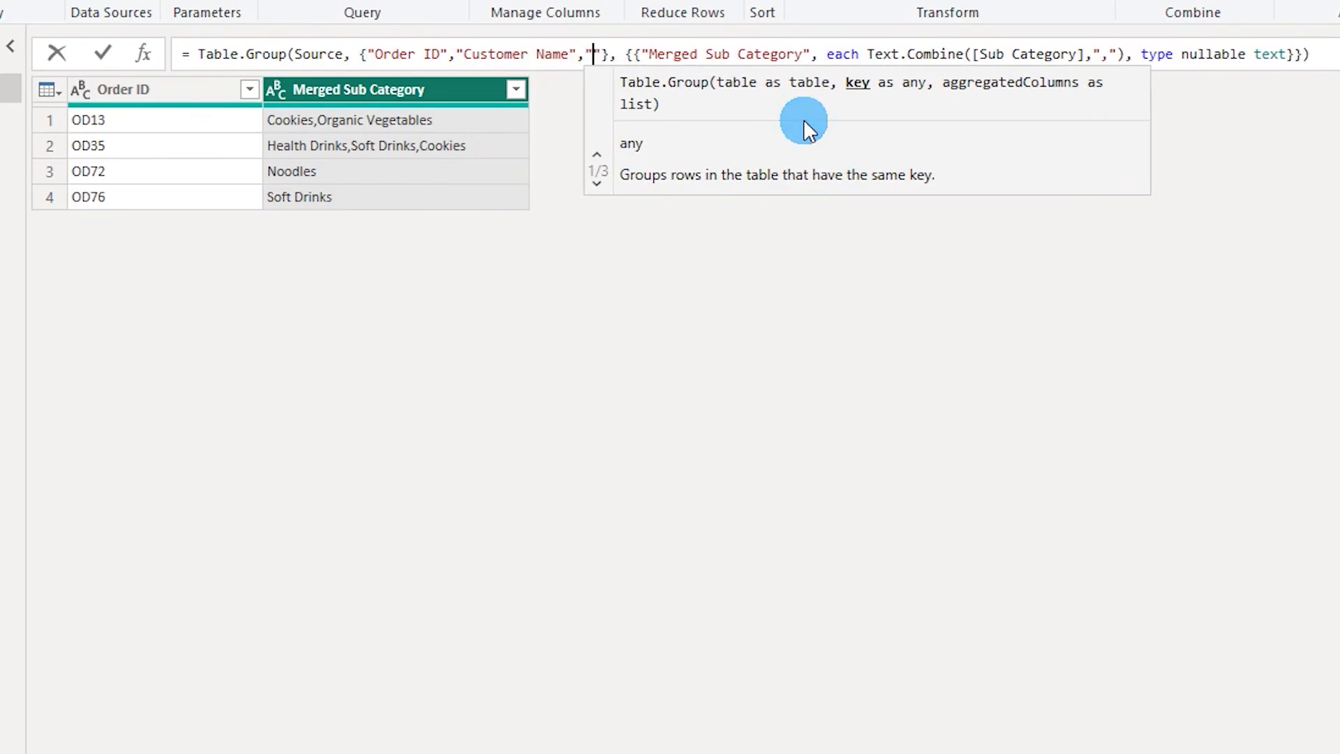
text(Category)
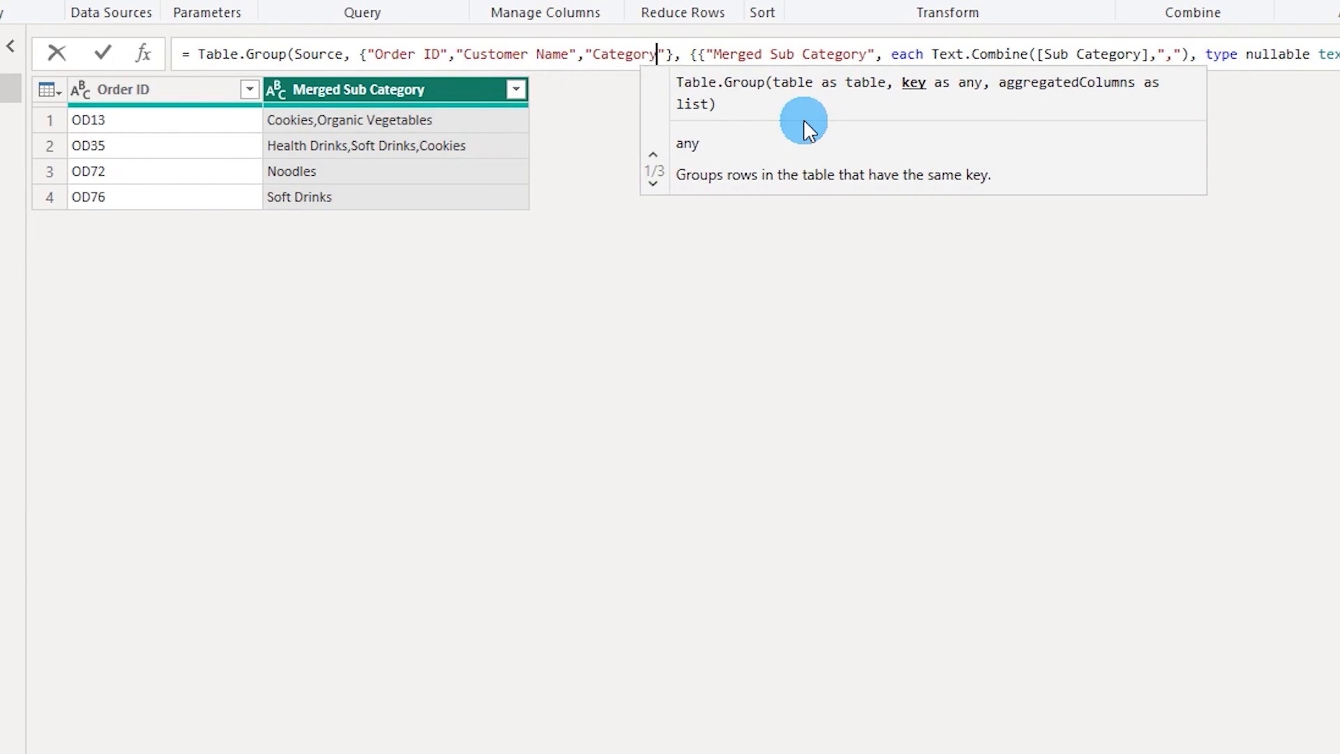
key(Right)
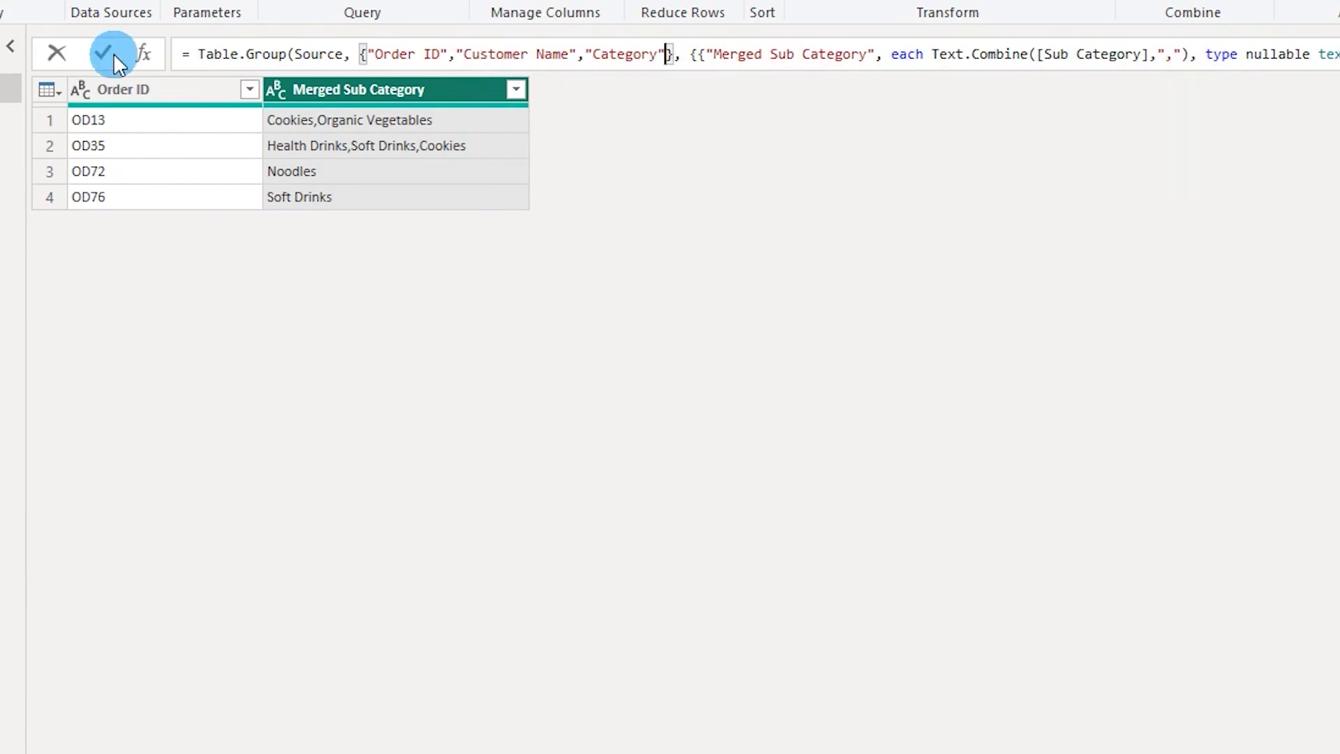
click(107, 51)
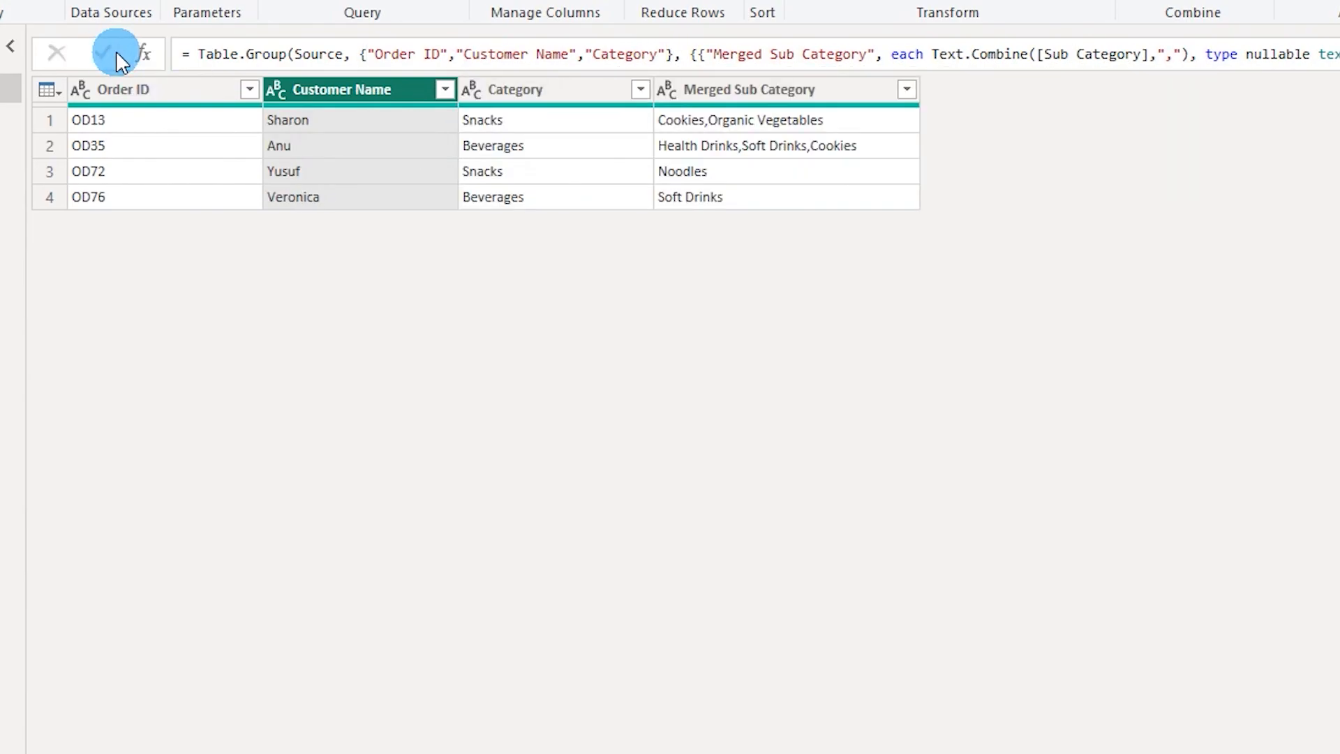